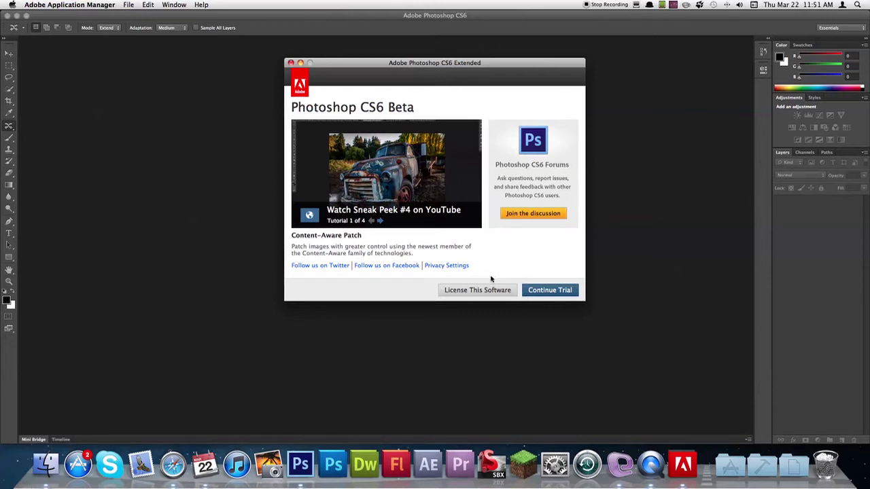
# Continue the Photoshop CS6 trial and open the images apple_wallpaper_8-1920x1080.jpg and IMG_2534.jpg
pyautogui.click(534, 291)
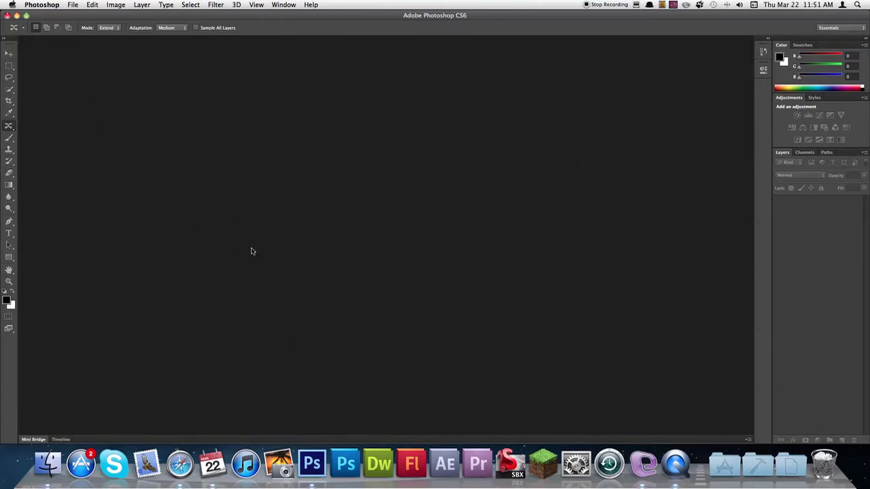
pyautogui.press('super+o')
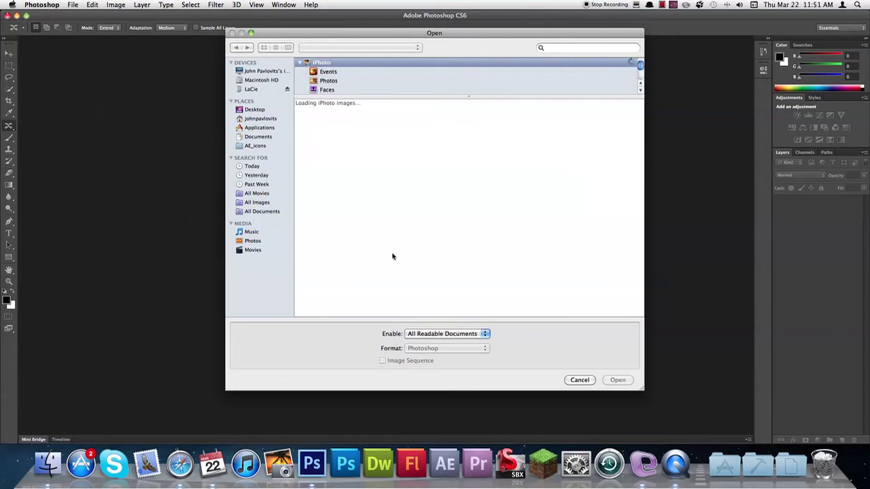
pyautogui.scroll(-15, 464, 234)
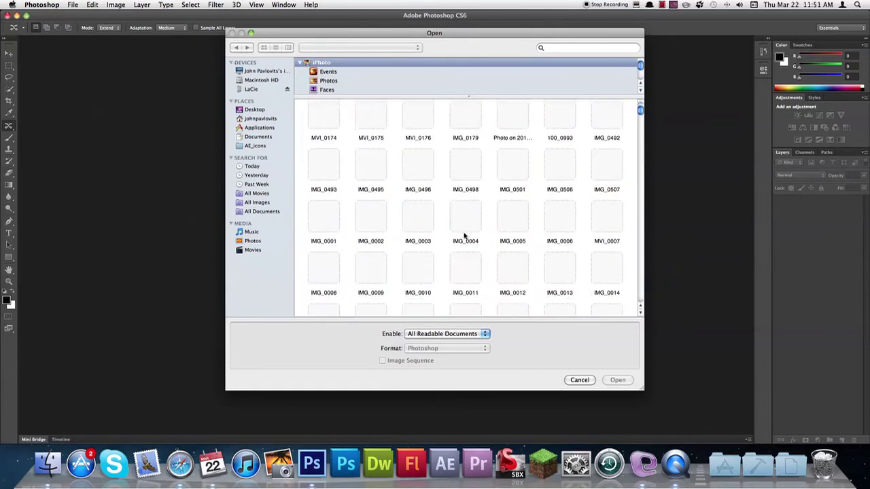
pyautogui.scroll(-15, 462, 239)
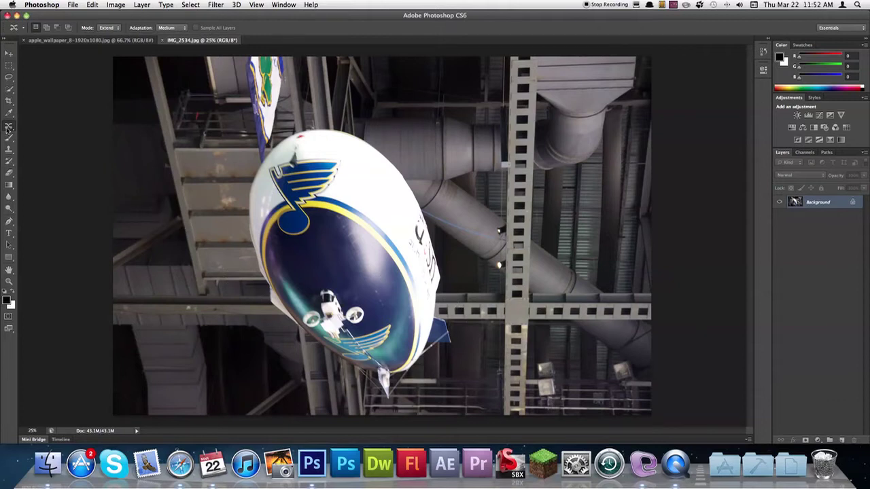
# Outline the whole blimp in IMG_2534.jpg with the Content-Aware Move tool
pyautogui.click(13, 132)
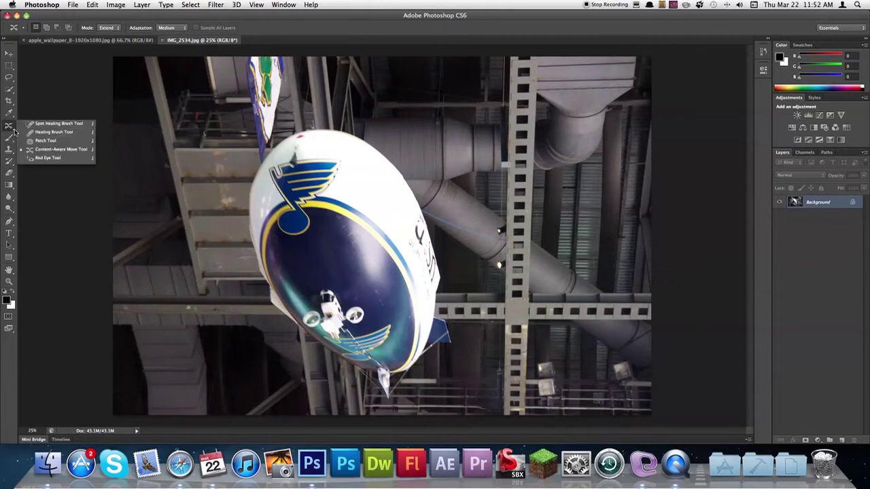
pyautogui.click(29, 151)
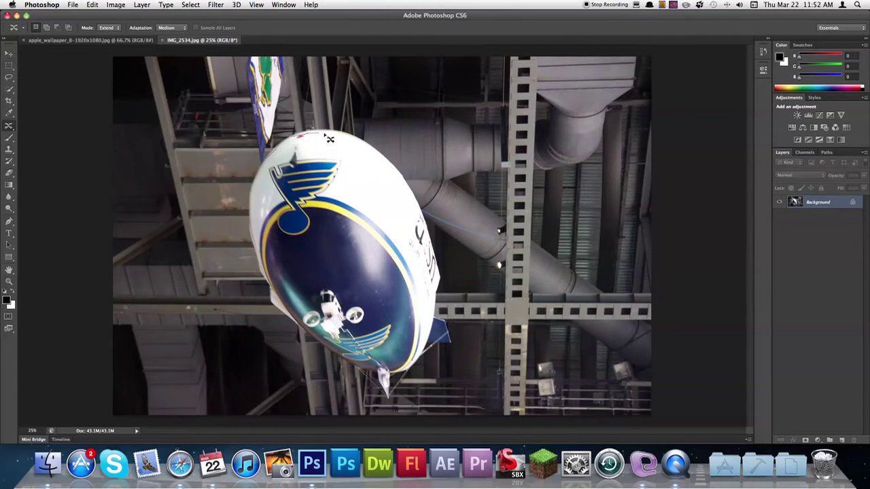
pyautogui.moveTo(356, 145)
pyautogui.mouseDown()
pyautogui.moveTo(417, 207)
pyautogui.moveTo(440, 261)
pyautogui.moveTo(439, 317)
pyautogui.moveTo(453, 328)
pyautogui.moveTo(453, 352)
pyautogui.moveTo(430, 358)
pyautogui.moveTo(399, 387)
pyautogui.moveTo(395, 408)
pyautogui.moveTo(381, 386)
pyautogui.moveTo(324, 360)
pyautogui.moveTo(282, 324)
pyautogui.moveTo(260, 289)
pyautogui.moveTo(252, 223)
pyautogui.moveTo(266, 167)
pyautogui.mouseUp()
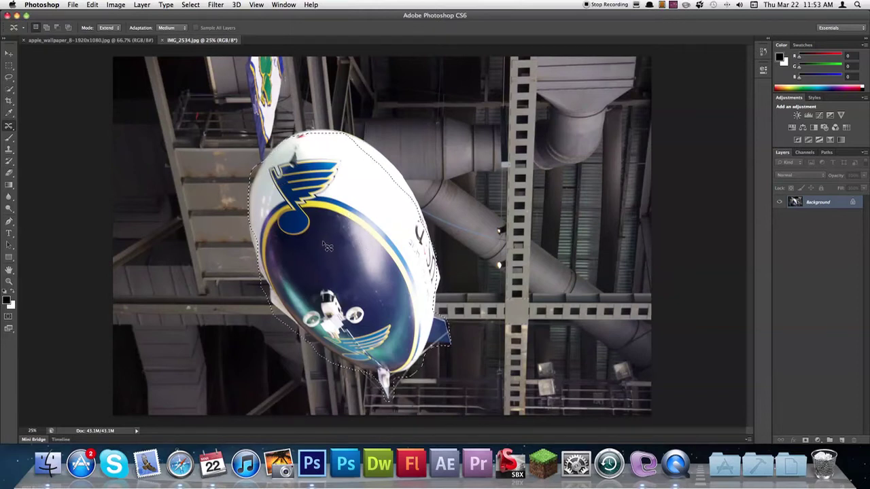
# Try relocating the blimp toward the right of the photo in Move mode, undo the relocation and deselect
pyautogui.click(109, 28)
pyautogui.click(106, 21)
pyautogui.moveTo(322, 211); pyautogui.dragTo(491, 178)
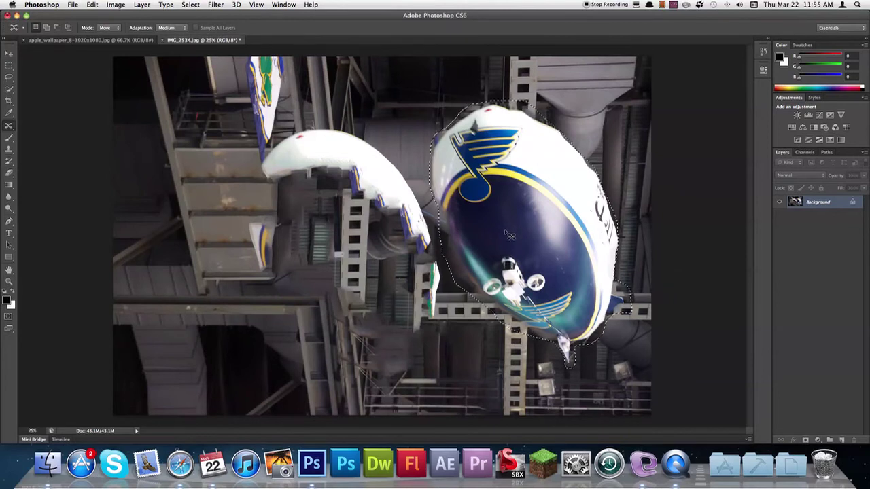
pyautogui.moveTo(508, 234); pyautogui.dragTo(380, 212)
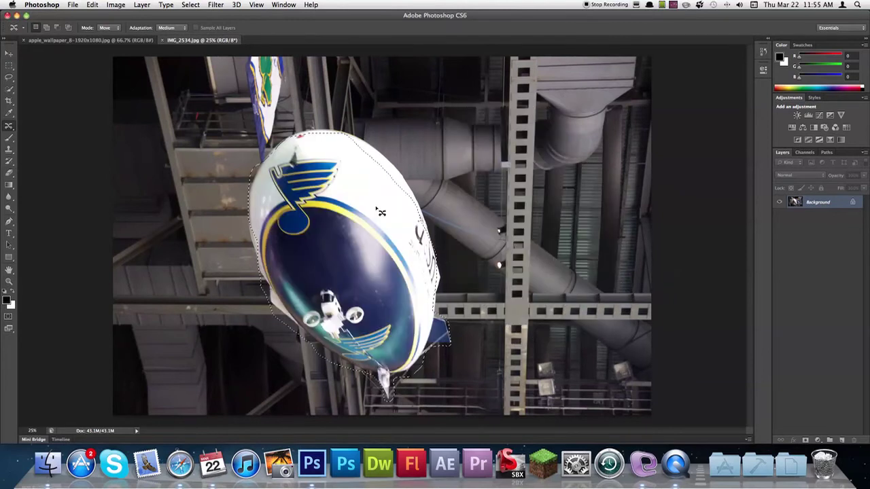
pyautogui.press('super+d')
# In the apple wallpaper document, add the text "Apple" centred just below the logo
pyautogui.click(109, 40)
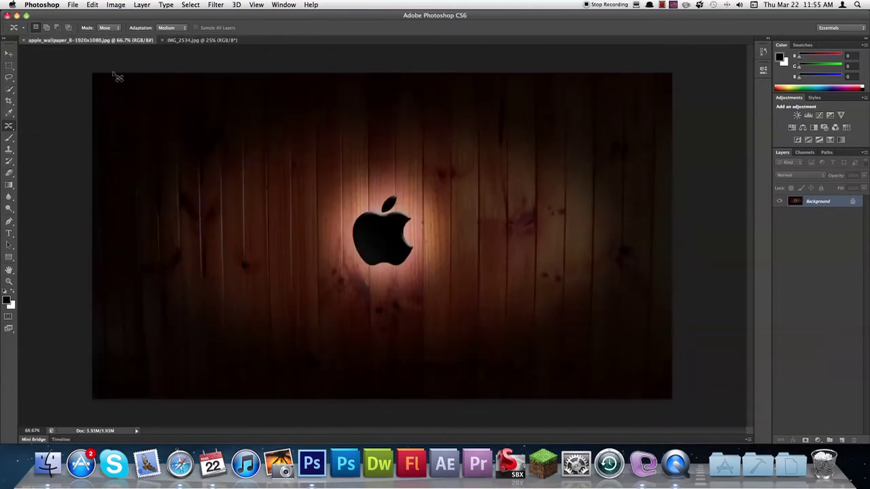
pyautogui.click(9, 233)
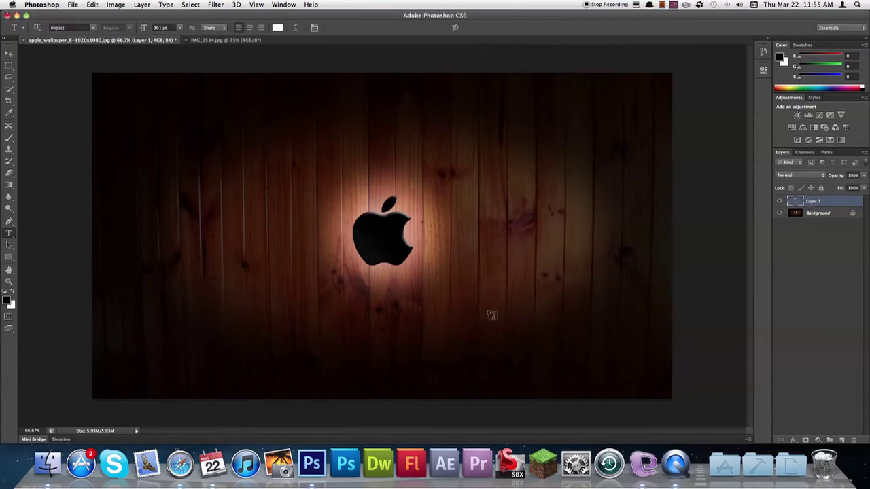
pyautogui.click(358, 292)
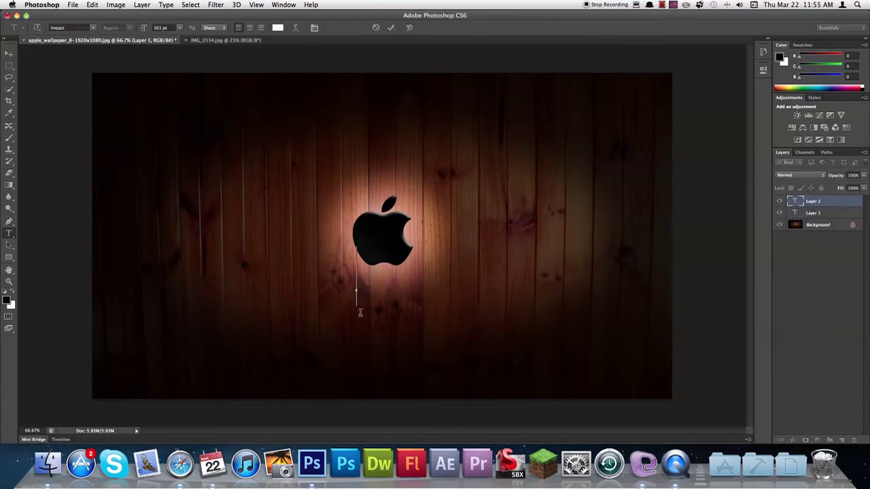
pyautogui.write('Apl')
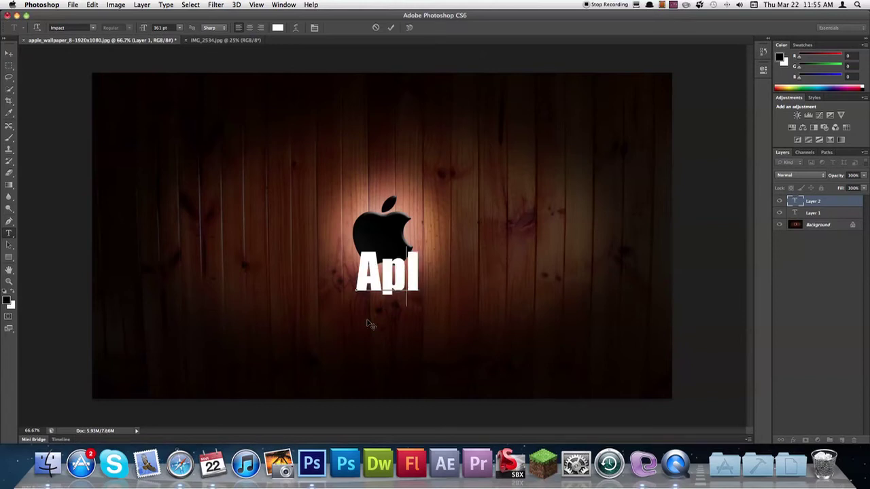
pyautogui.press('BackSpace')
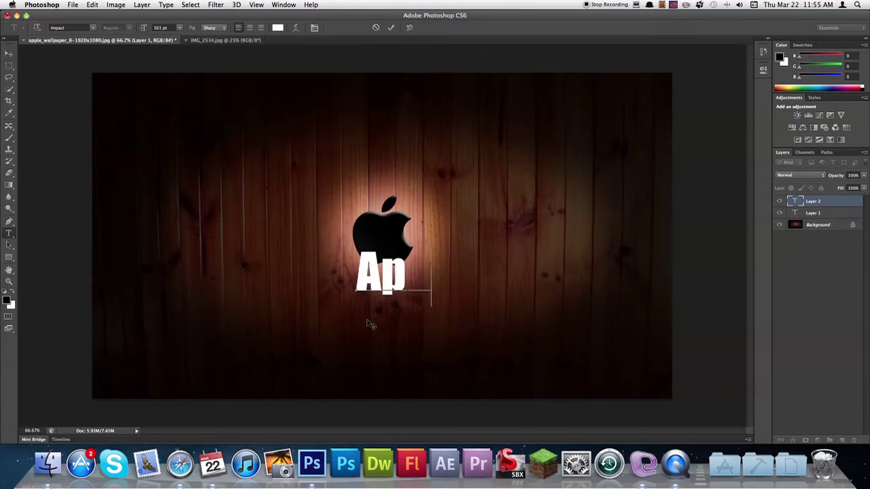
pyautogui.write('ple')
pyautogui.moveTo(428, 337); pyautogui.dragTo(394, 359)
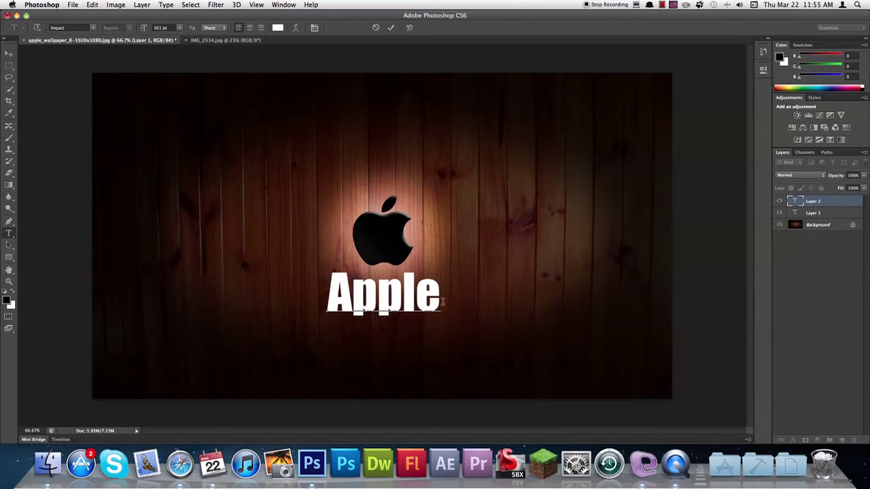
# Commit the Apple text and extrude it to 3D, accepting the switch to the 3D workspace
pyautogui.click(167, 4)
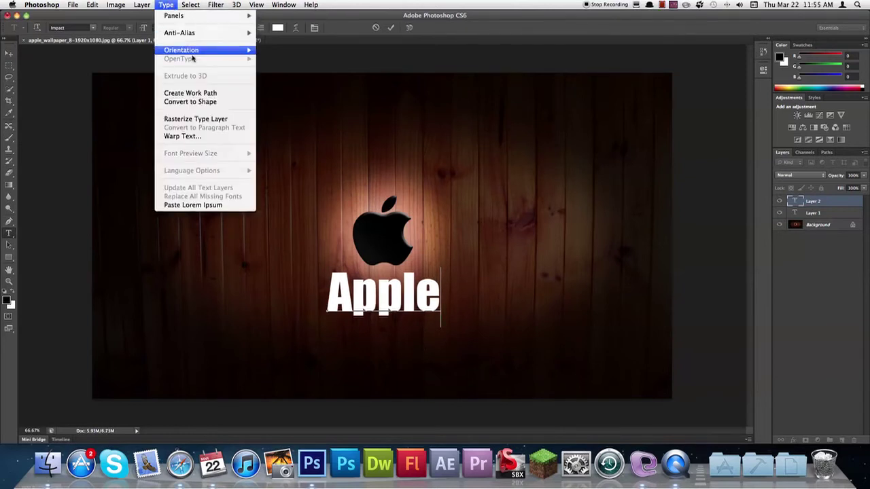
pyautogui.click(11, 54)
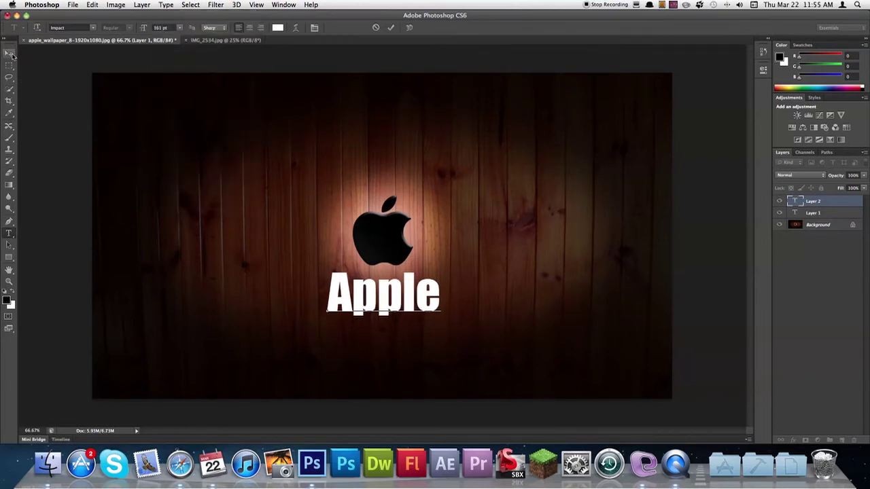
pyautogui.click(11, 54)
pyautogui.click(167, 5)
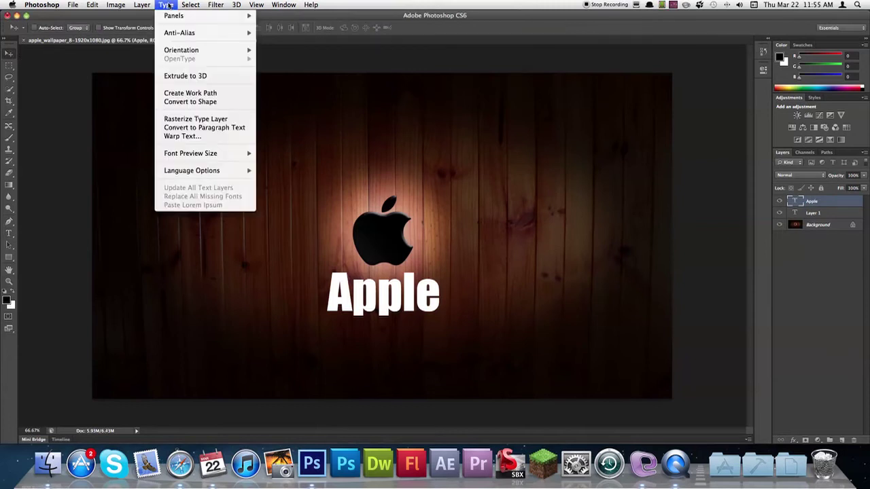
pyautogui.click(178, 76)
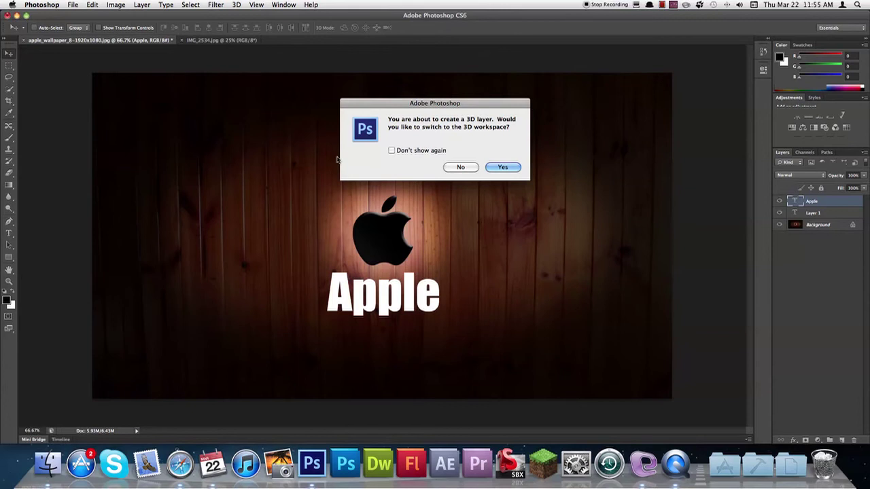
pyautogui.click(497, 168)
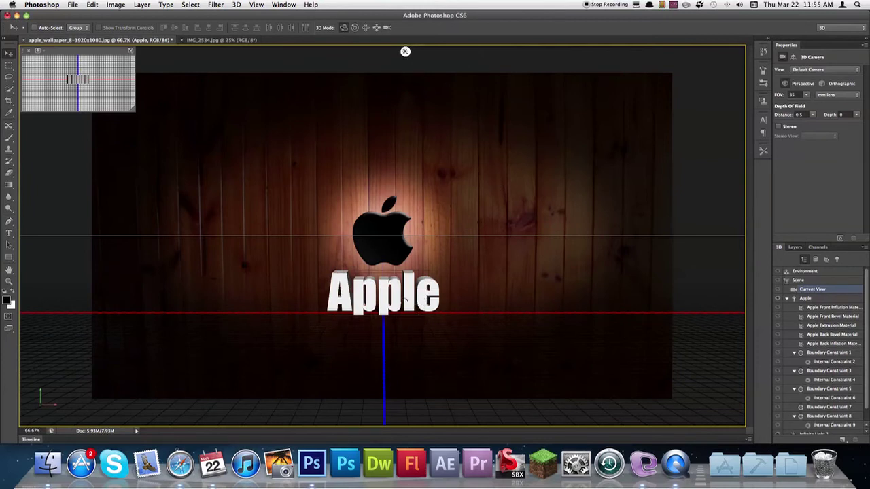
# Orbit the 3D camera around the extruded Apple text to view its depth from different angles
pyautogui.moveTo(422, 299); pyautogui.dragTo(382, 300)
pyautogui.moveTo(399, 52); pyautogui.dragTo(240, 52)
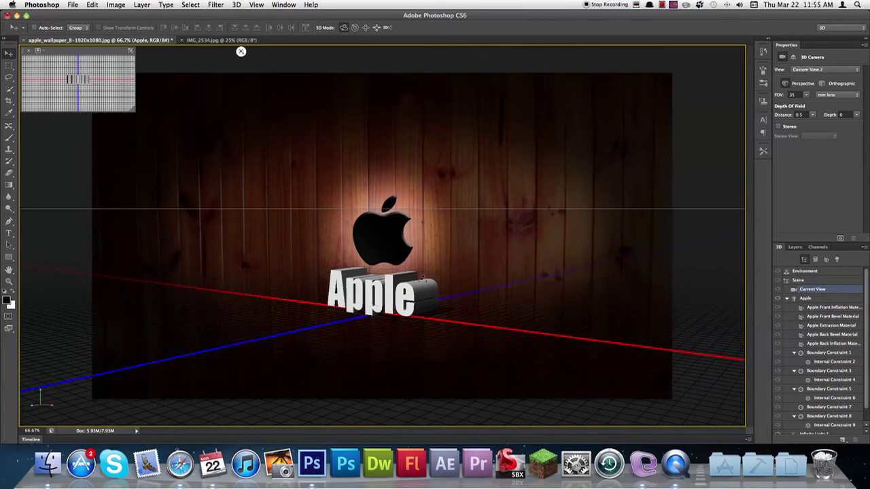
pyautogui.moveTo(382, 296); pyautogui.dragTo(420, 289)
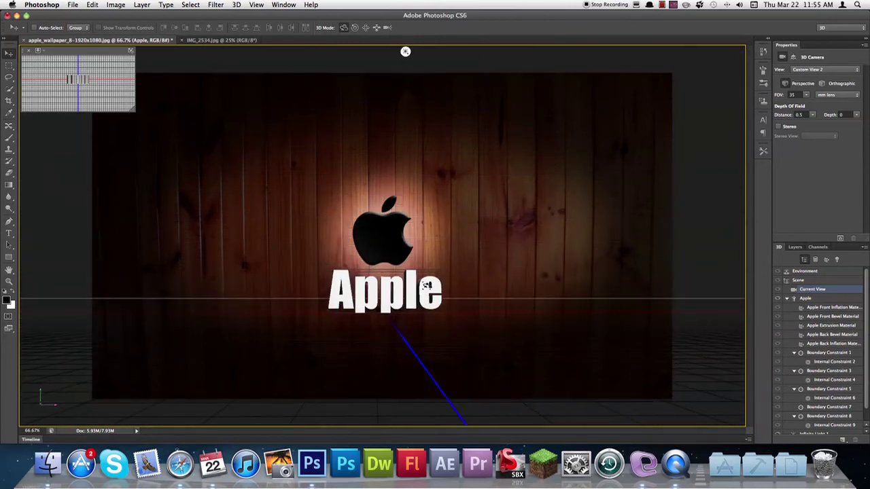
# Try the orthographic camera projection, return to perspective and check the available preset views
pyautogui.click(822, 83)
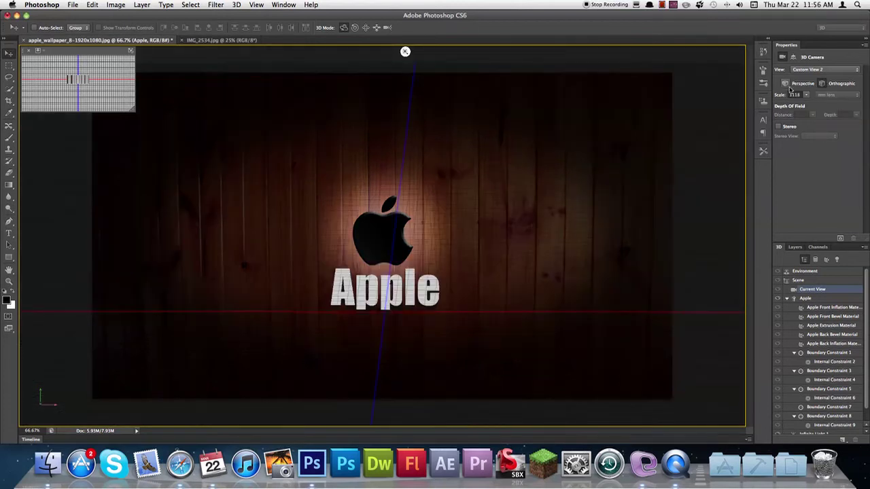
pyautogui.click(786, 83)
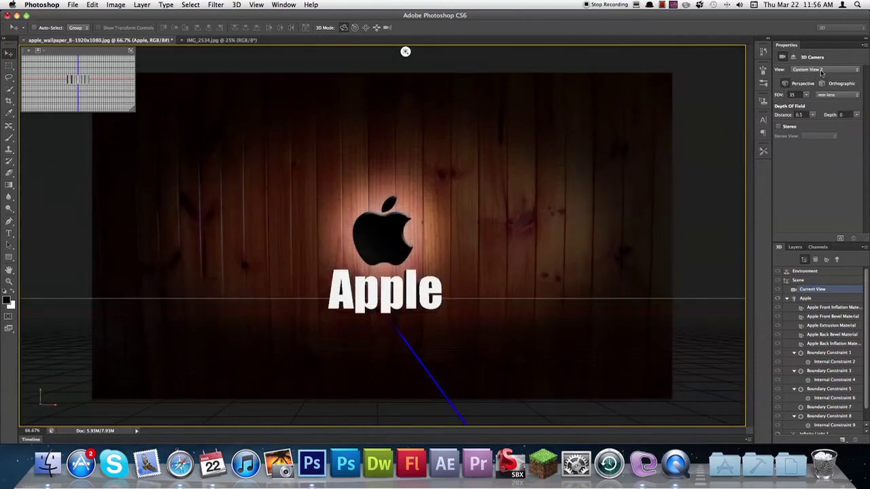
pyautogui.click(822, 70)
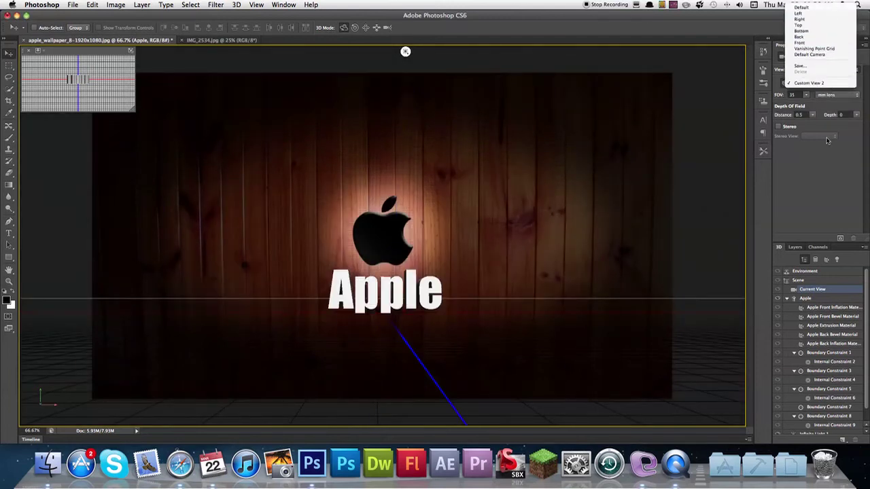
pyautogui.click(827, 169)
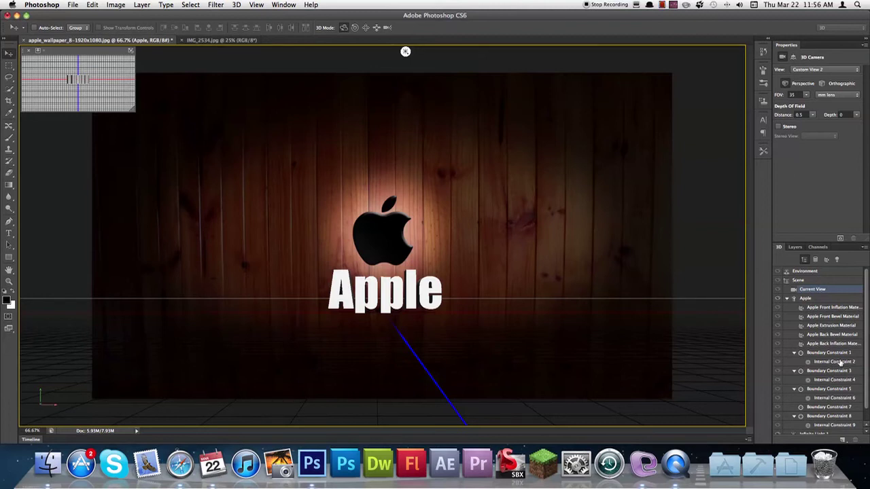
# Examine the 3D scene's materials and constraints and the document's layer list
pyautogui.scroll(-1, 821, 309)
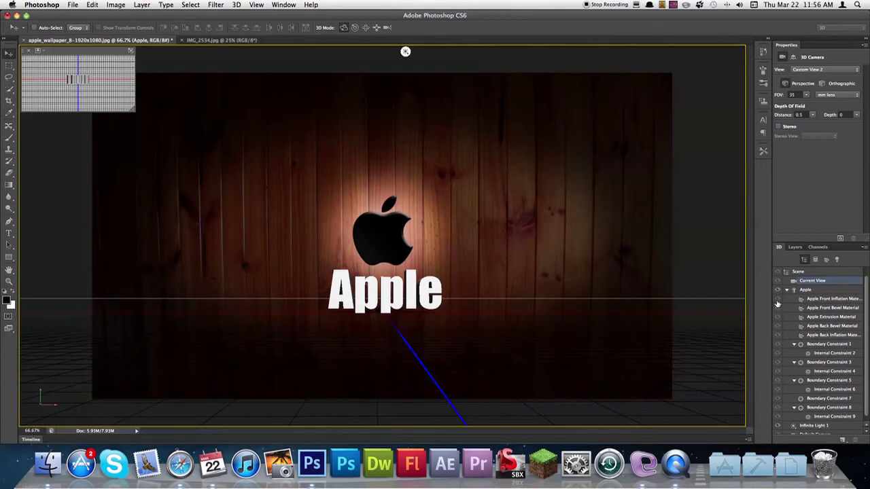
pyautogui.scroll(1, 813, 317)
pyautogui.click(796, 247)
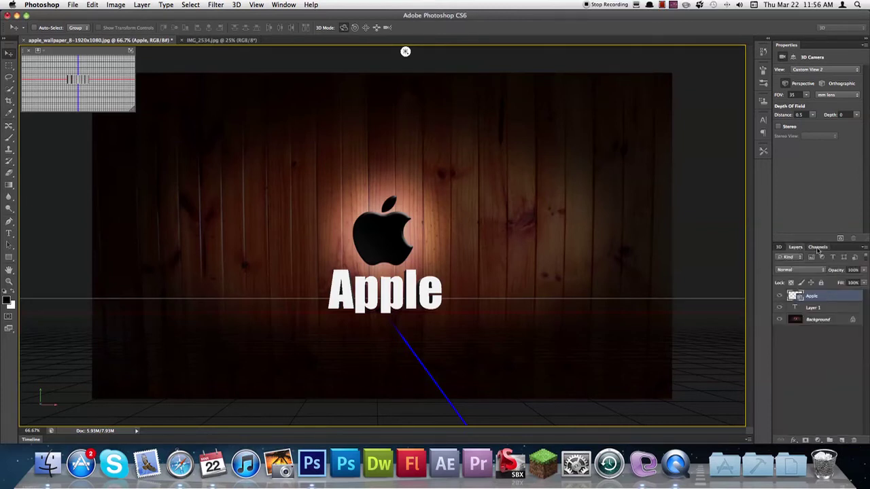
pyautogui.click(779, 247)
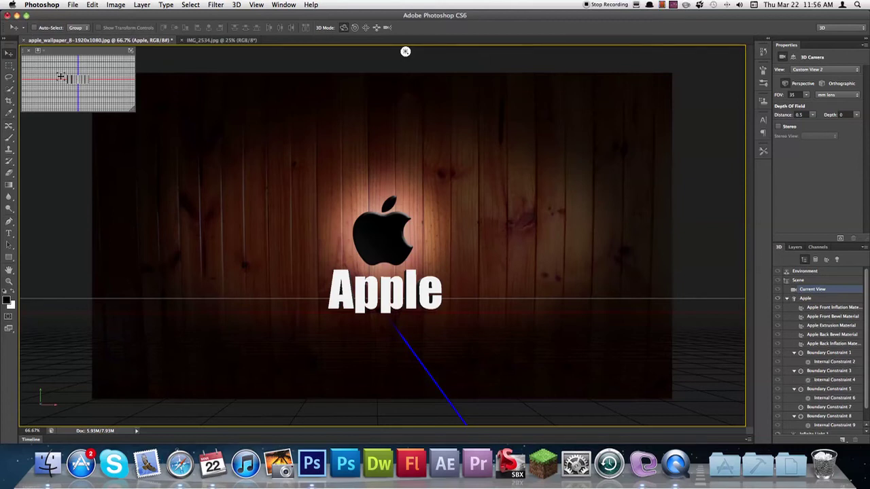
# Raise the camera to look slightly down on the Apple text and swing the infinite light toward the right
pyautogui.moveTo(375, 308); pyautogui.dragTo(373, 308)
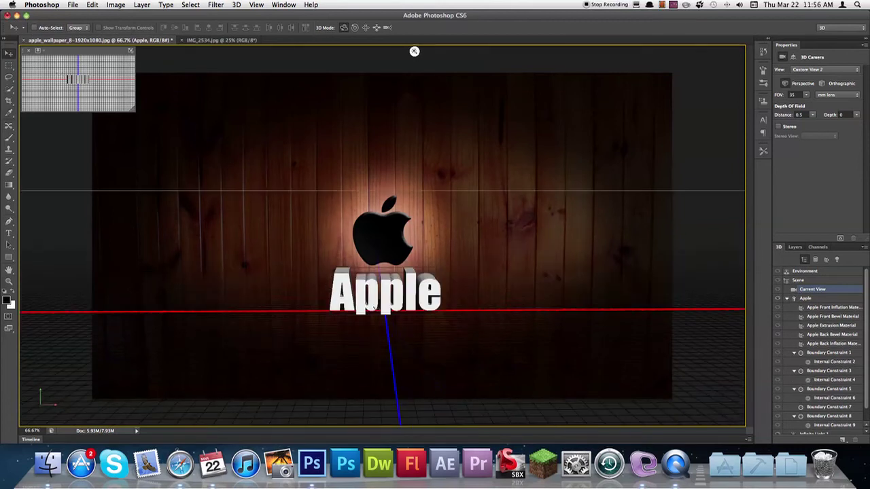
pyautogui.click(413, 50)
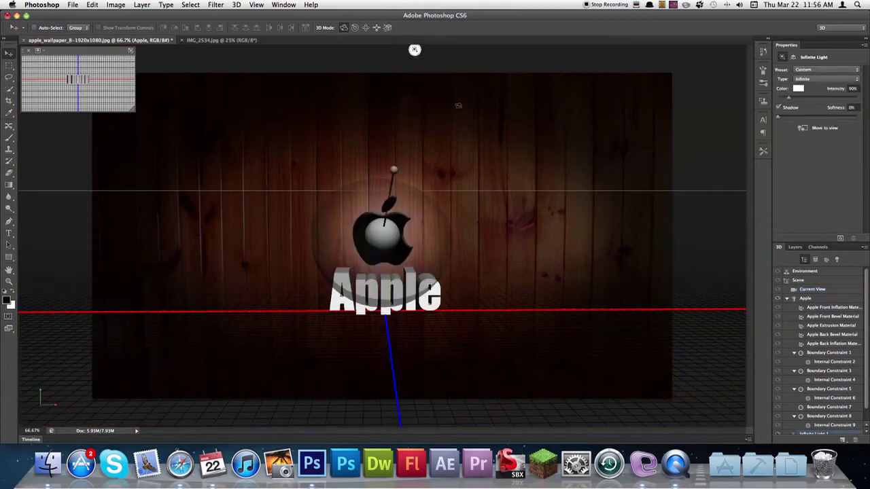
pyautogui.moveTo(410, 170); pyautogui.dragTo(455, 168)
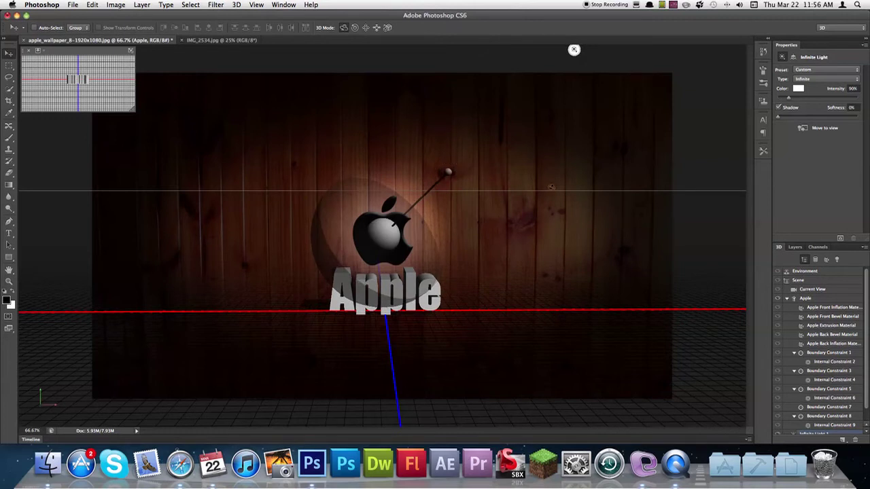
pyautogui.click(638, 137)
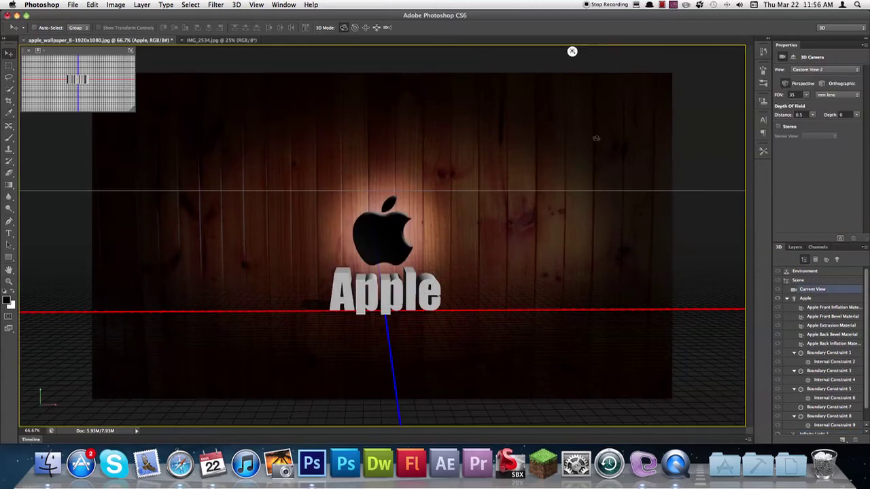
# Switch the workspace to Essentials
pyautogui.click(853, 29)
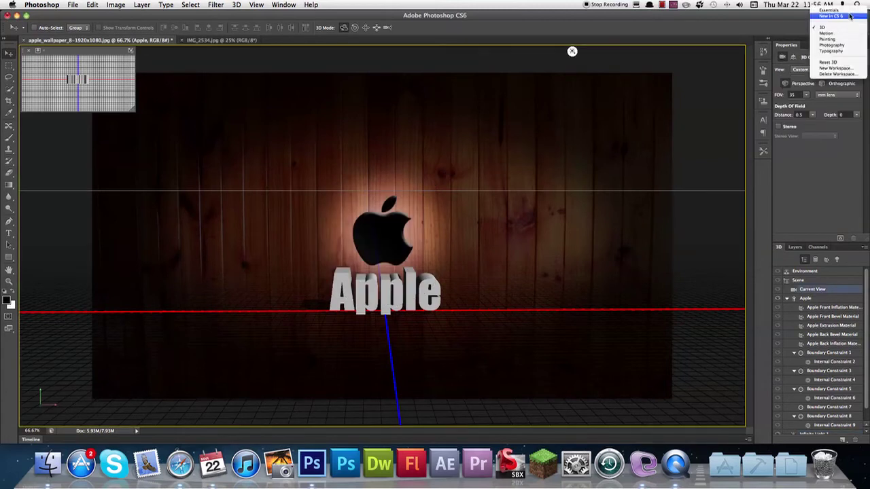
pyautogui.click(846, 10)
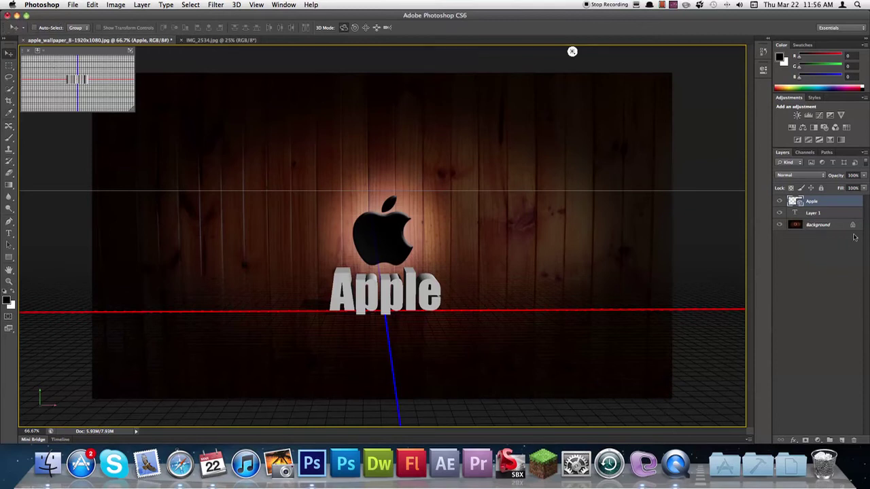
# Delete the leftover Layer 1 text layer and make the Apple 3D layer active again
pyautogui.click(839, 216)
pyautogui.moveTo(829, 220); pyautogui.dragTo(853, 440)
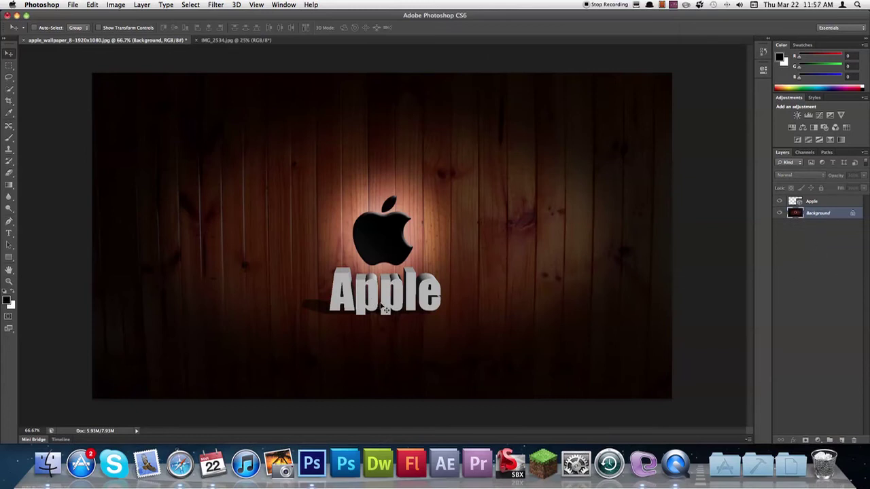
pyautogui.moveTo(390, 306); pyautogui.dragTo(432, 291)
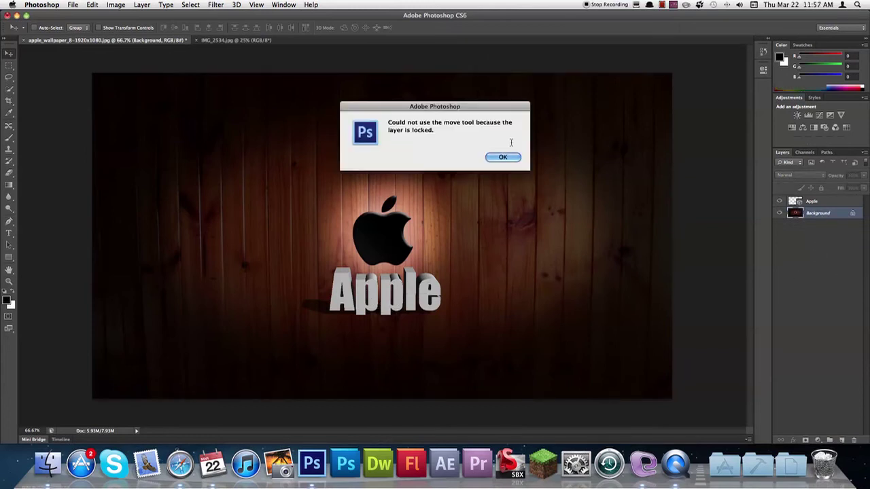
pyautogui.click(503, 158)
pyautogui.click(839, 203)
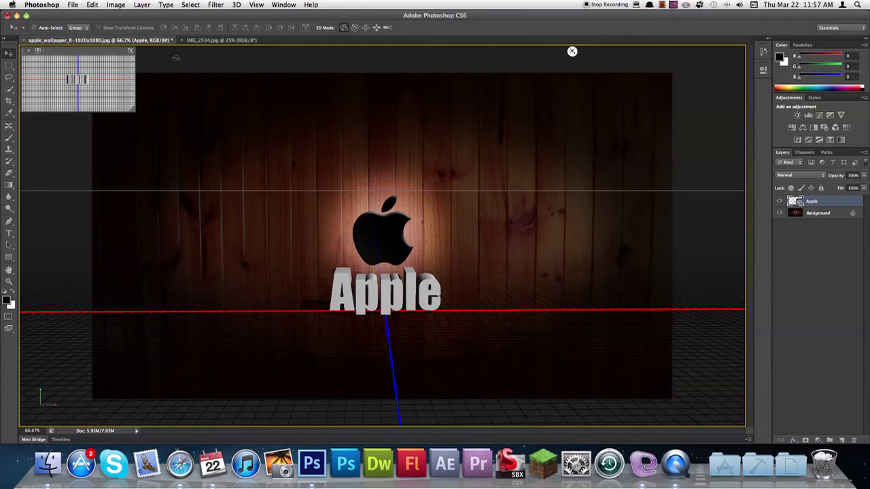
# Close IMG_2534.jpg and open the photo of the boy's face with the stretched background from the iPhoto library
pyautogui.click(205, 41)
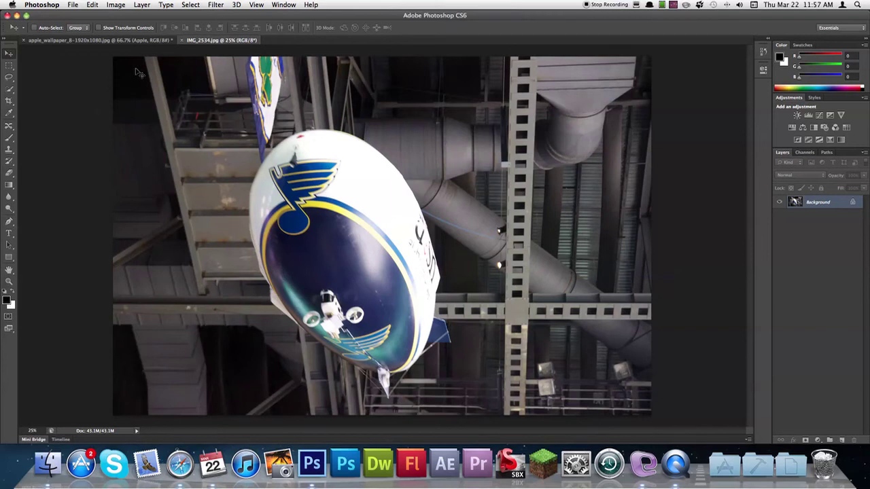
pyautogui.click(182, 40)
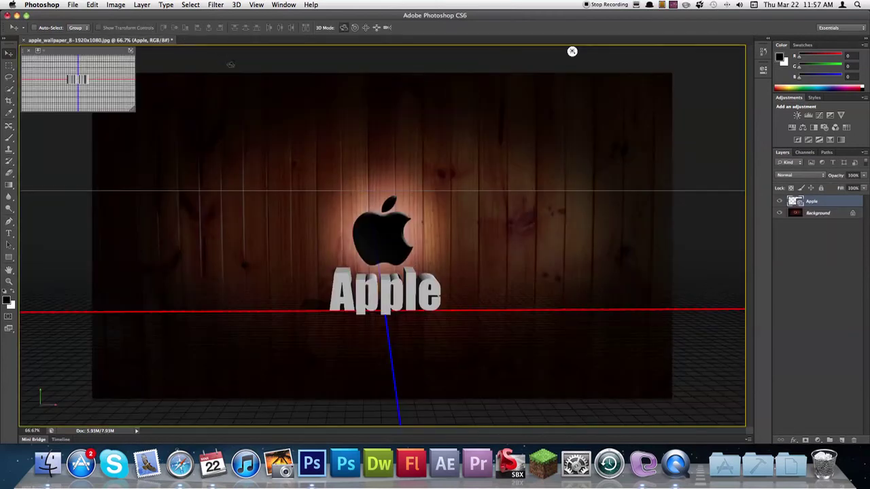
pyautogui.press('super+o')
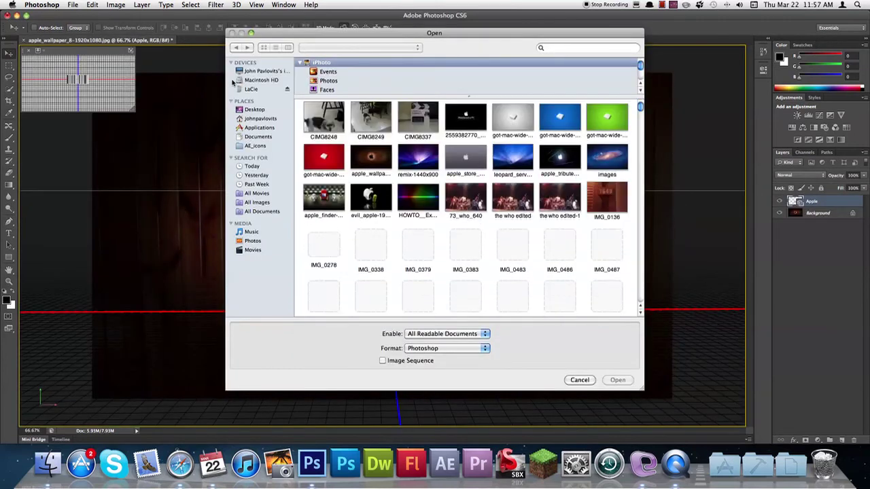
pyautogui.scroll(-10, 497, 183)
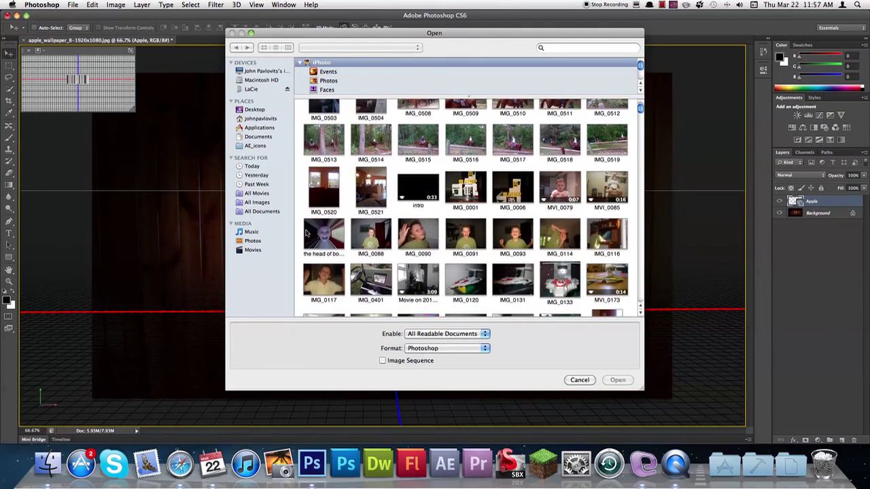
pyautogui.click(615, 379)
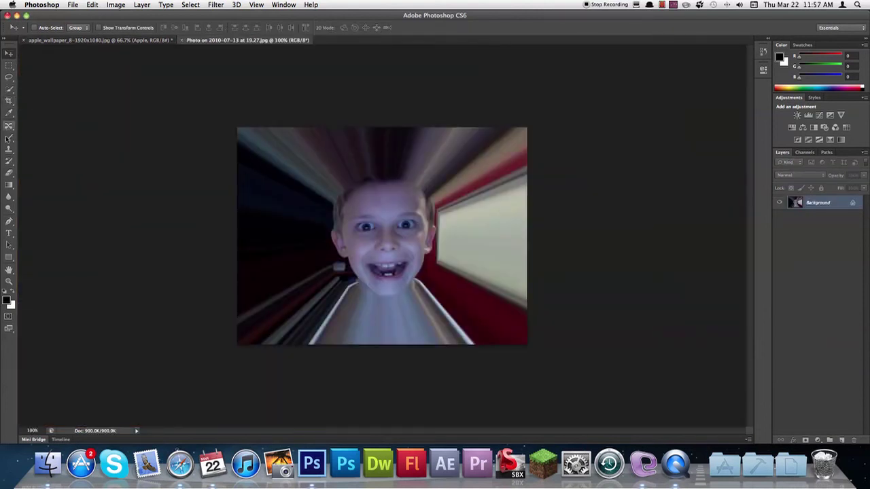
pyautogui.click(10, 78)
pyautogui.click(15, 83)
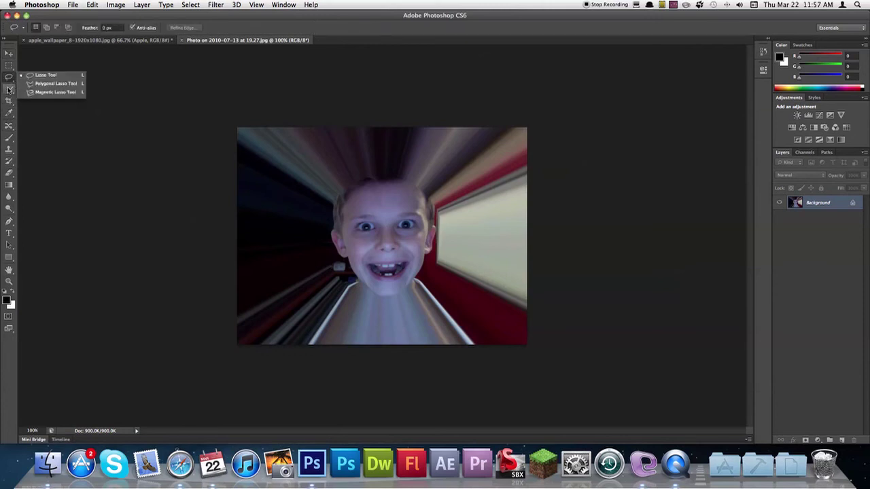
pyautogui.click(14, 93)
pyautogui.click(13, 93)
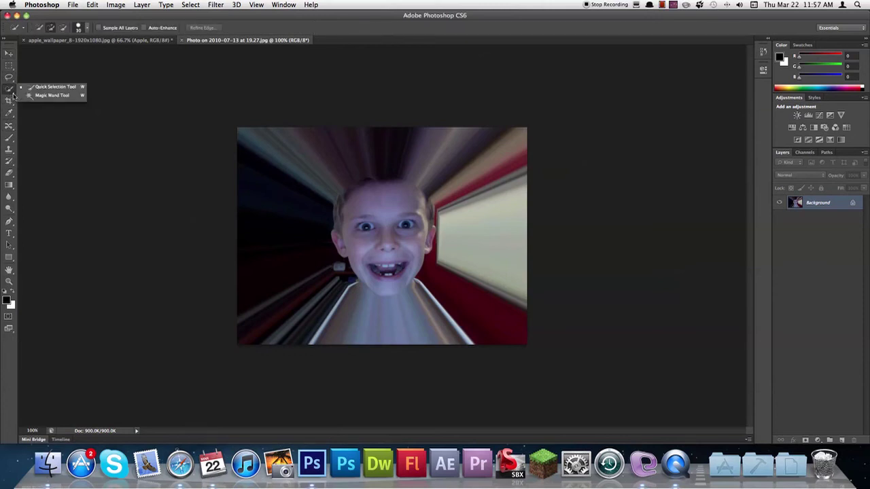
# Draw a Perspective Crop frame around the boy's head and neck
pyautogui.click(11, 102)
pyautogui.click(9, 102)
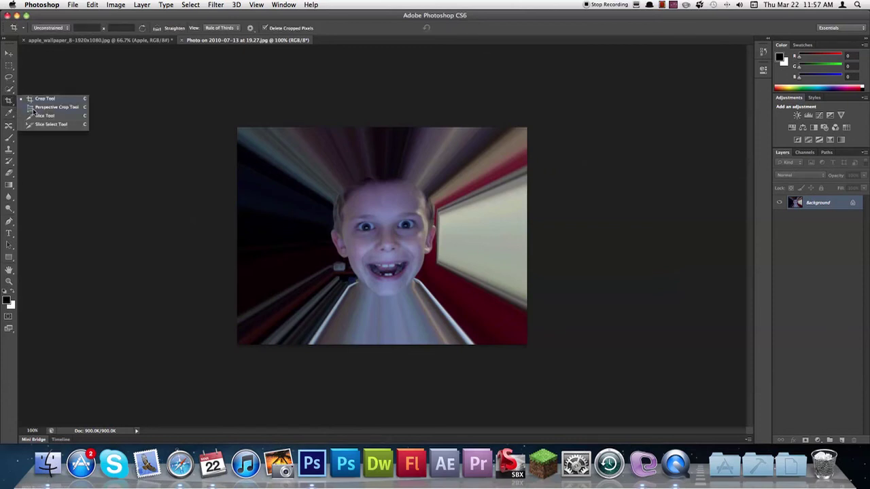
pyautogui.click(41, 108)
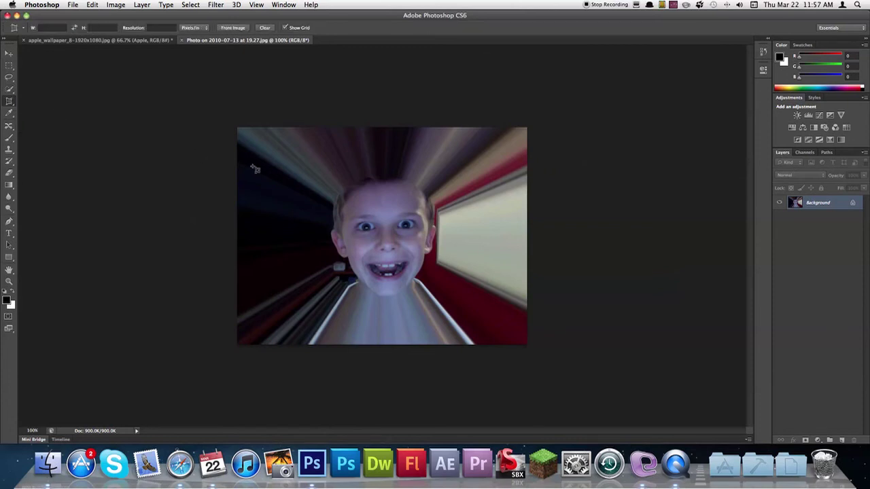
pyautogui.moveTo(311, 166); pyautogui.dragTo(462, 302)
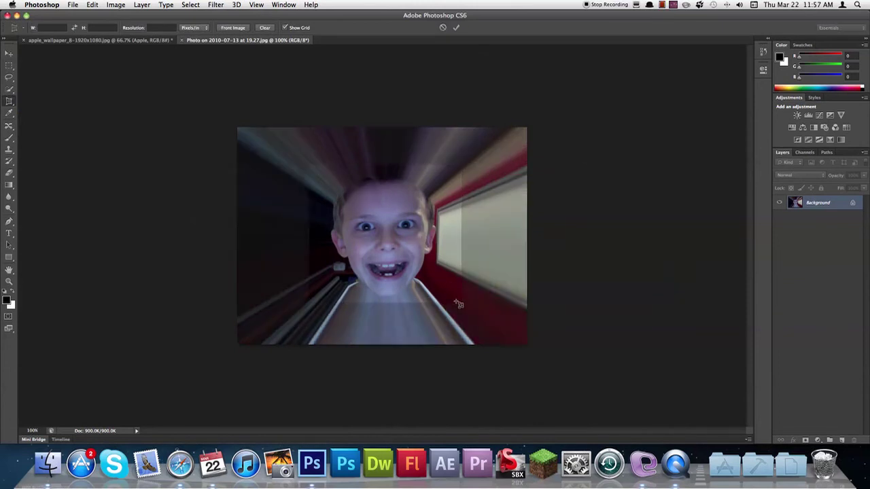
# Try skewing the perspective crop frame by moving its corners independently around the boy's face, and leave the photo uncropped
pyautogui.moveTo(460, 233); pyautogui.dragTo(463, 212)
pyautogui.moveTo(463, 165); pyautogui.dragTo(445, 178)
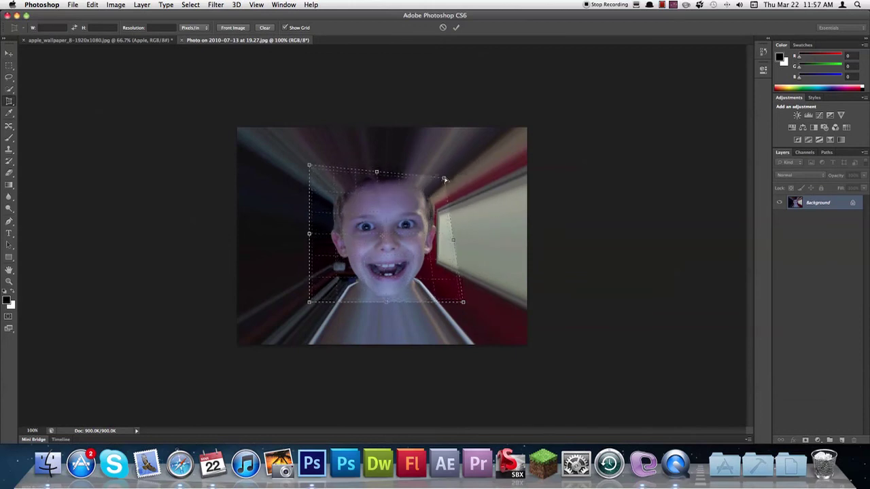
pyautogui.moveTo(309, 302); pyautogui.dragTo(341, 299)
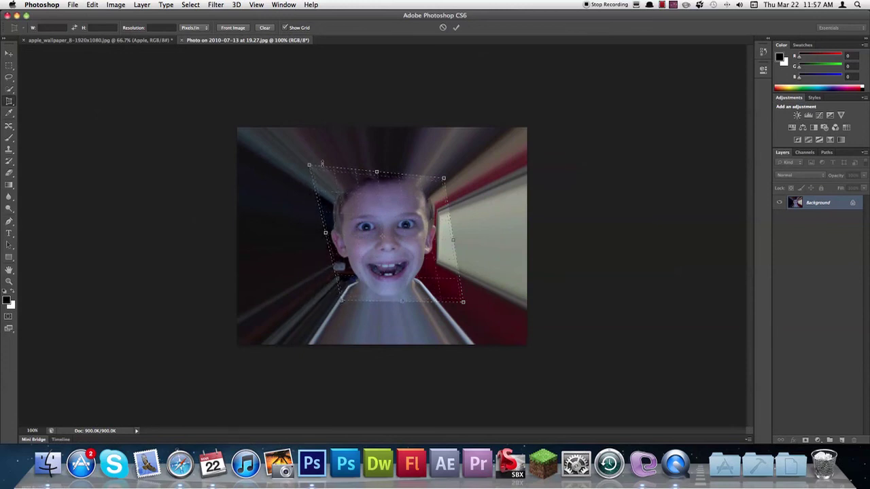
pyautogui.moveTo(309, 166); pyautogui.dragTo(317, 171)
pyautogui.moveTo(463, 304); pyautogui.dragTo(428, 301)
pyautogui.moveTo(443, 180); pyautogui.dragTo(483, 182)
pyautogui.moveTo(322, 173); pyautogui.dragTo(308, 173)
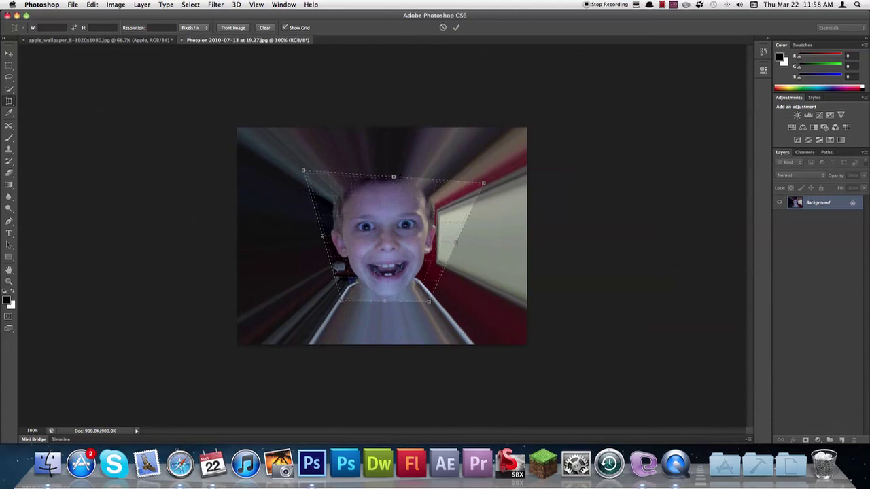
pyautogui.moveTo(342, 305); pyautogui.dragTo(268, 289)
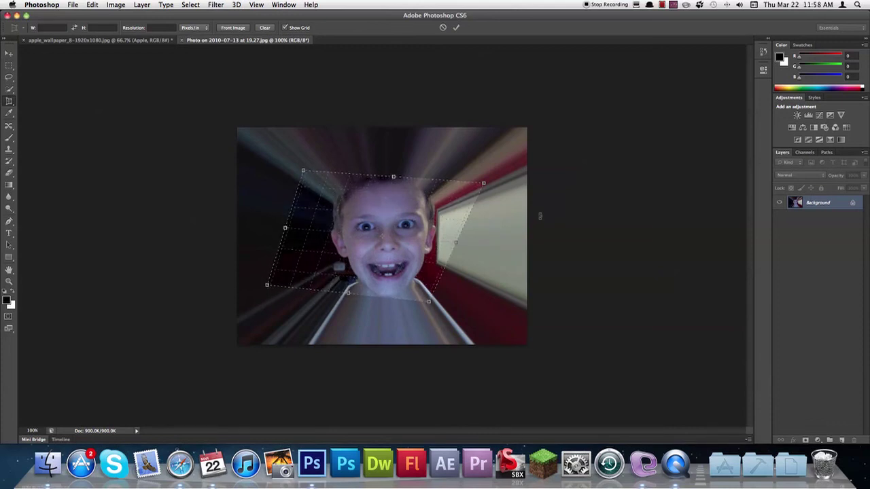
pyautogui.press('Return')
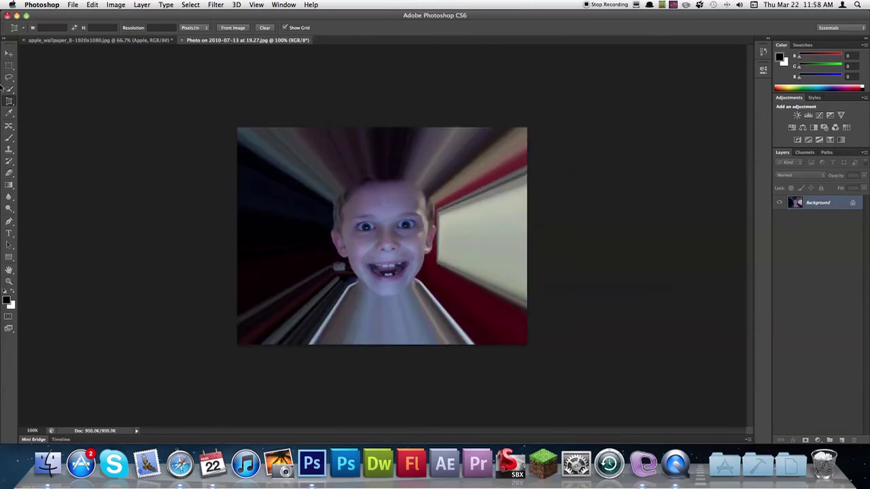
# Look over the Gradient and History Brush tools and return to the Move tool
pyautogui.click(10, 186)
pyautogui.click(14, 189)
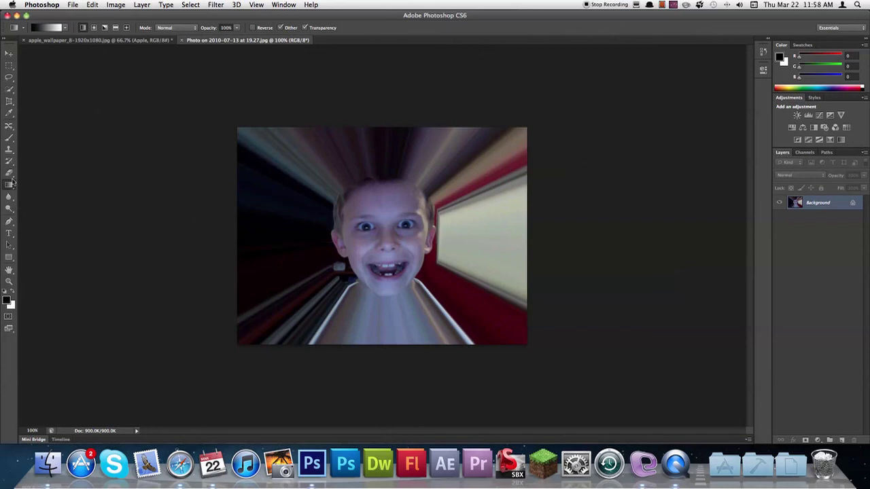
pyautogui.click(11, 162)
pyautogui.moveTo(14, 170); pyautogui.dragTo(40, 155)
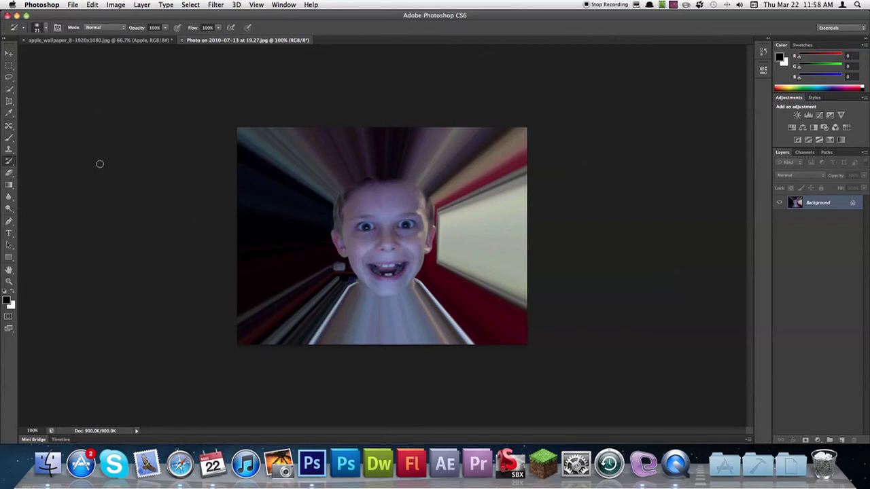
pyautogui.click(13, 56)
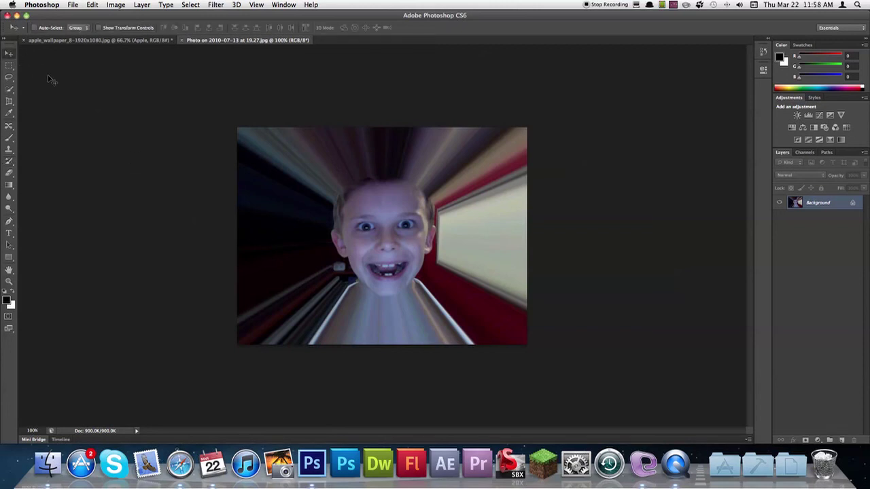